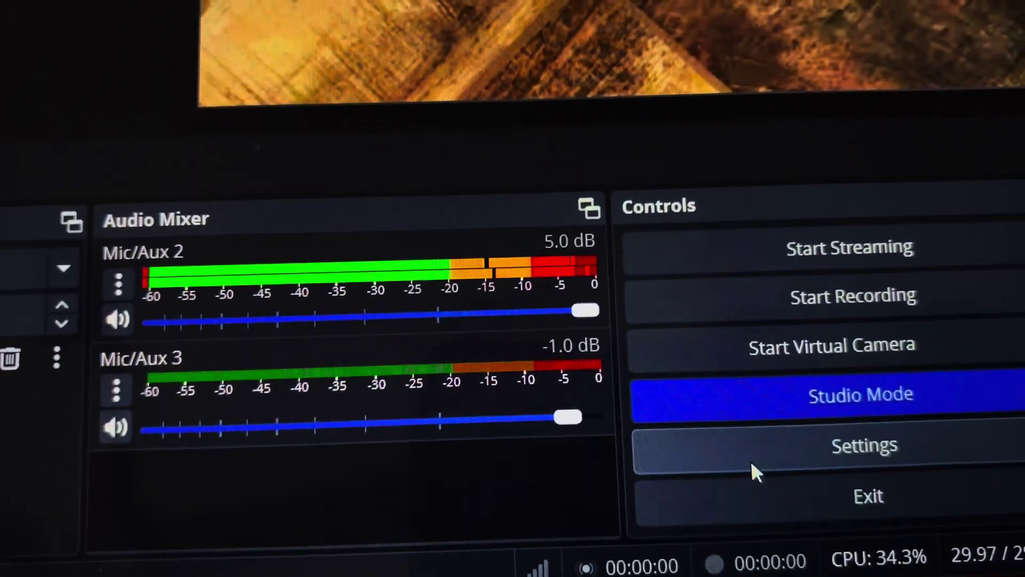
# In Audio settings, set Mic/Auxiliary Audio 2 to Line (3- Roland Digital Piano)
pyautogui.click(754, 454)
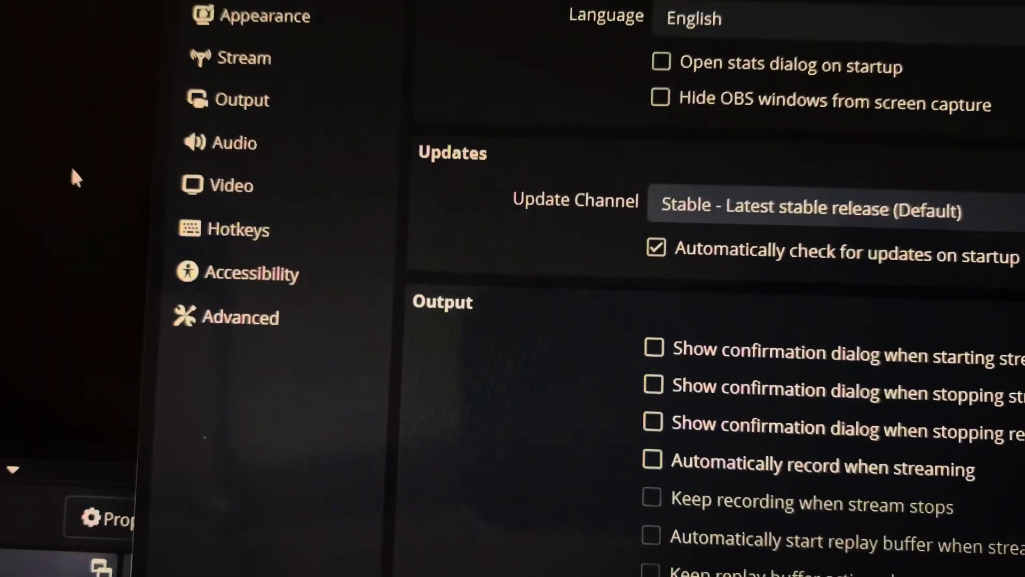
pyautogui.click(160, 149)
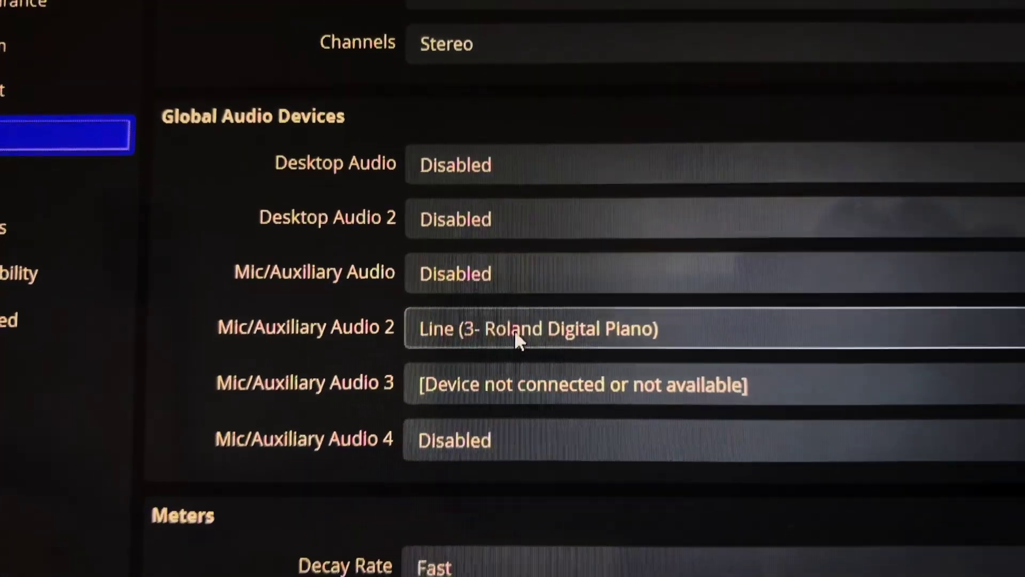
pyautogui.click(515, 334)
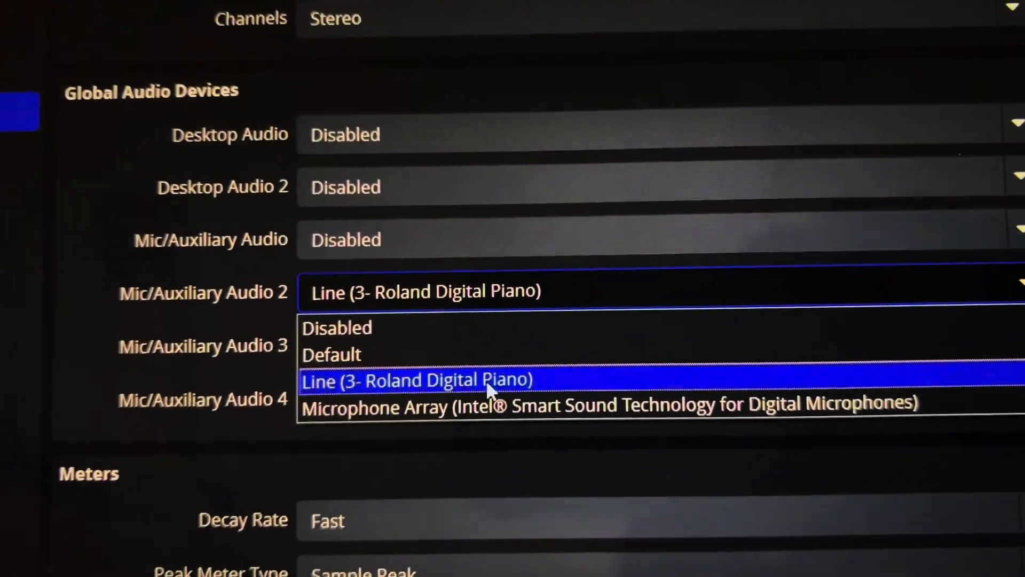
pyautogui.click(480, 393)
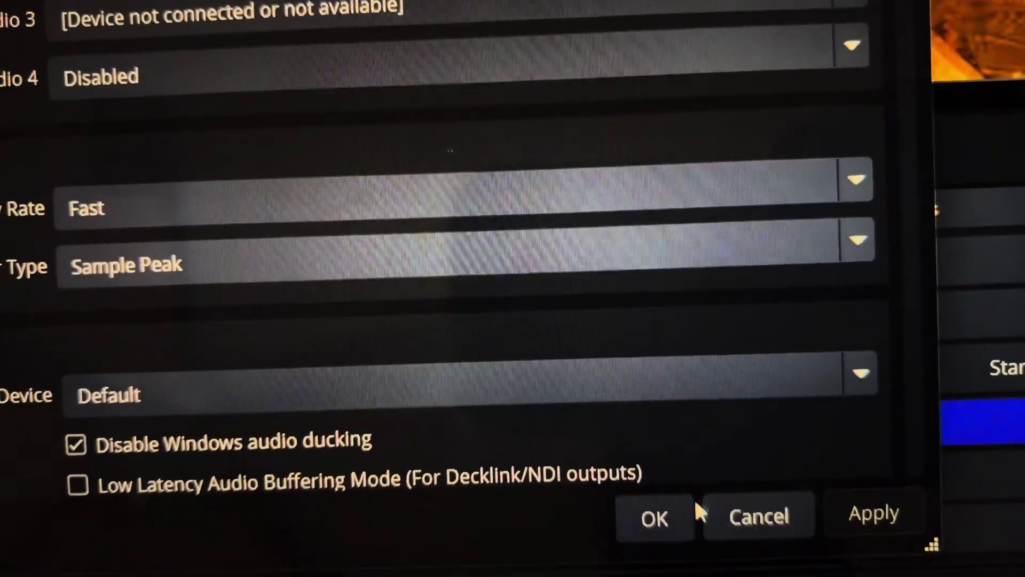
# Confirm Settings with OK to return to the mixer showing Mic/Aux 2 at 5.0 dB
pyautogui.click(661, 550)
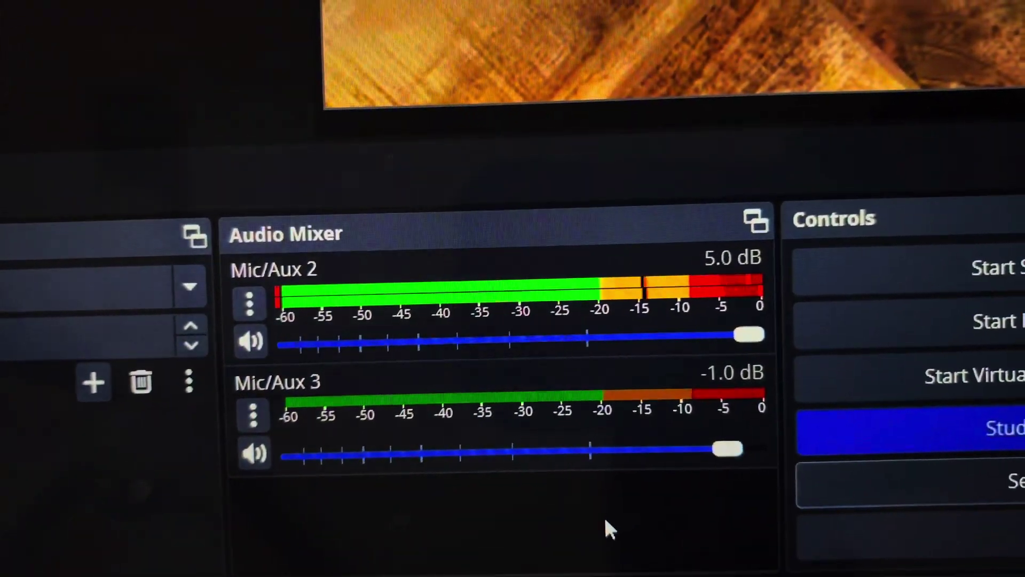